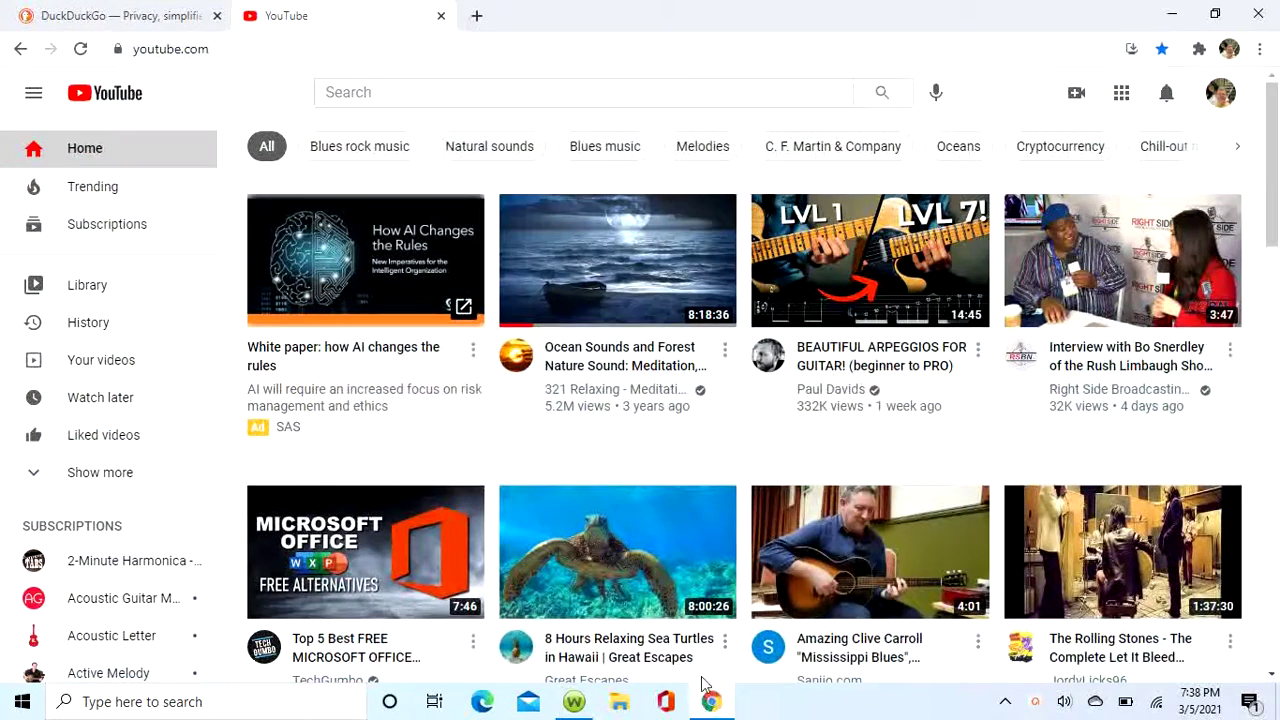
Go to your own channel page from the avatar menu and scroll through it.
{"action": "left_click", "coordinate": [1217, 100]}
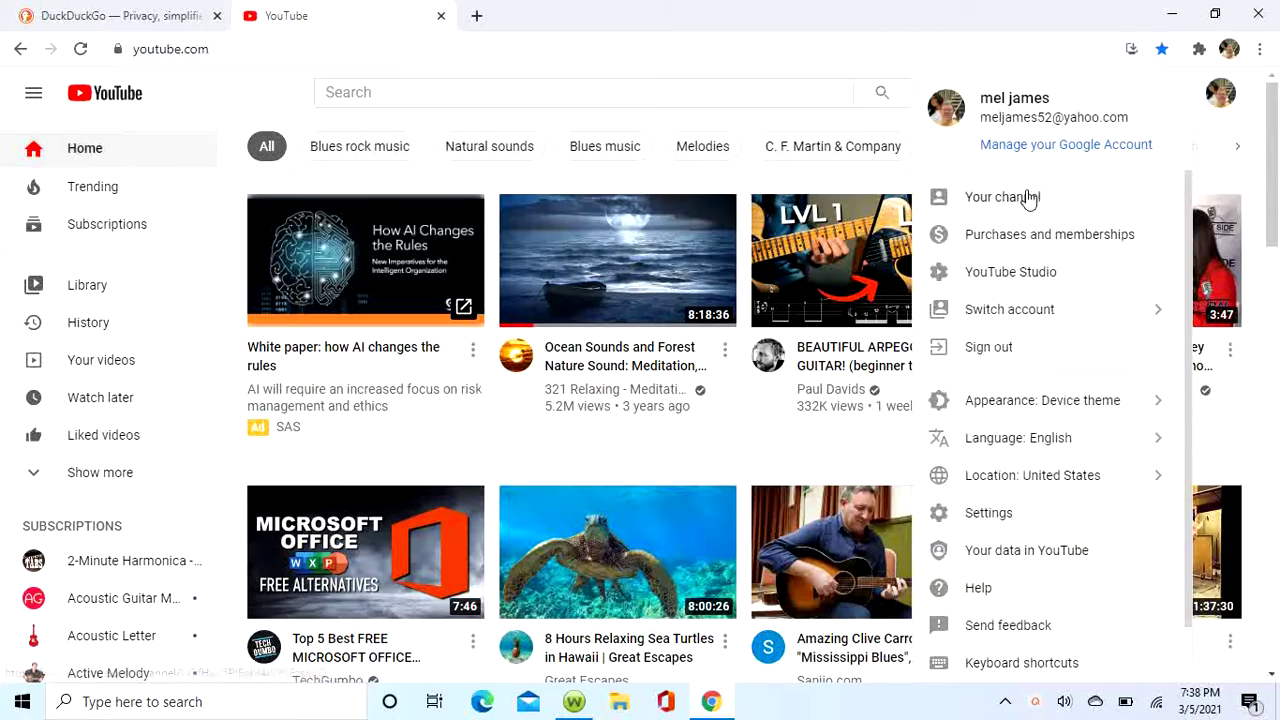
{"action": "left_click", "coordinate": [1025, 199]}
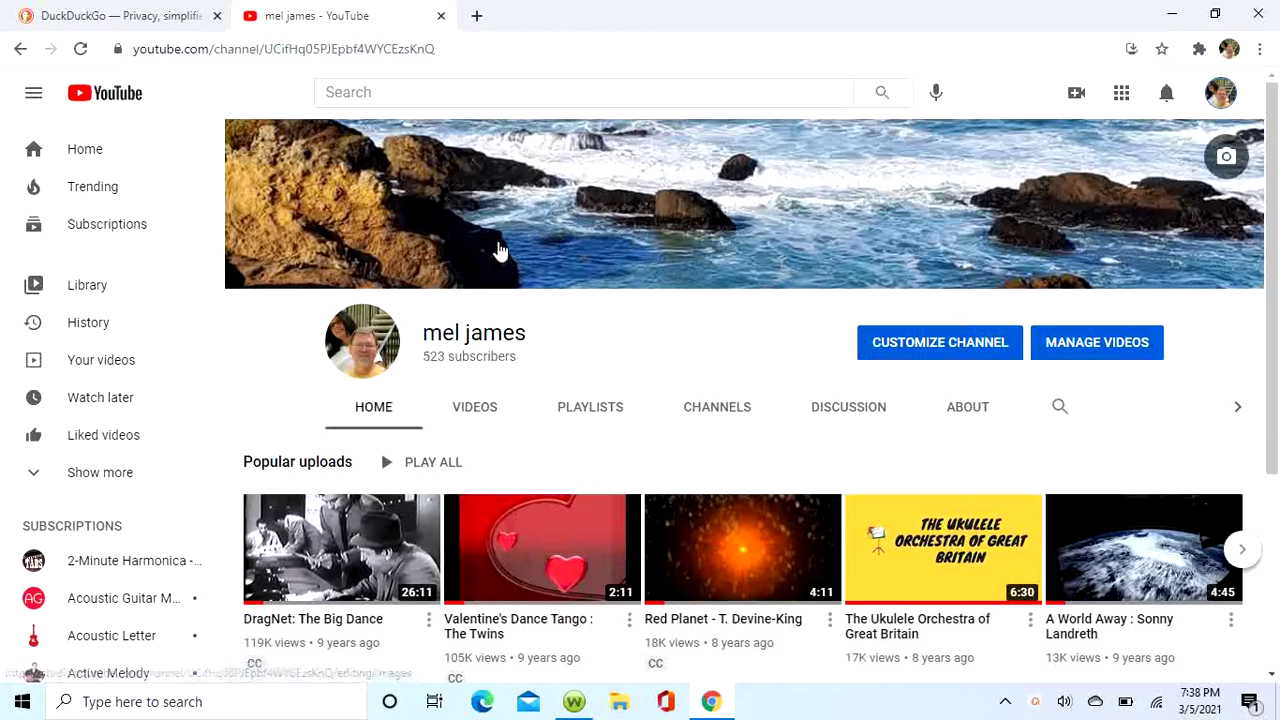
{"action": "scroll", "coordinate": [617, 234], "scroll_direction": "down", "scroll_amount": 3}
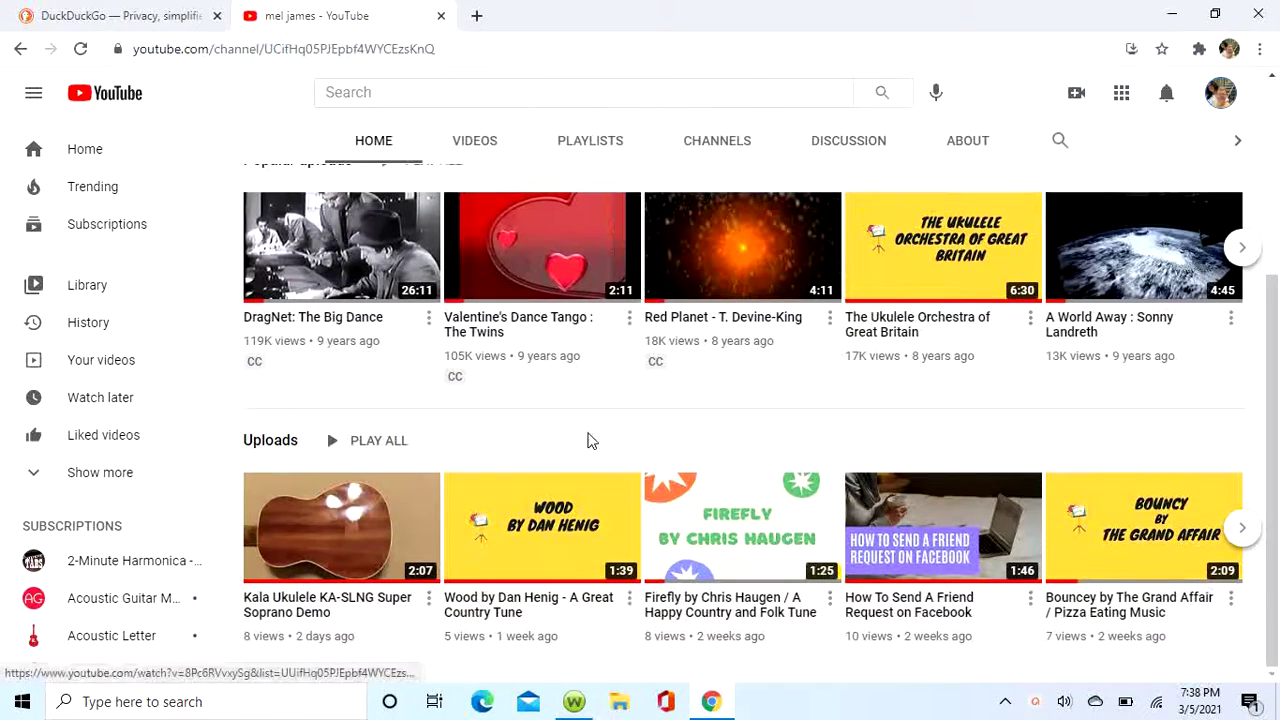
{"action": "scroll", "coordinate": [604, 440], "scroll_direction": "up", "scroll_amount": 3}
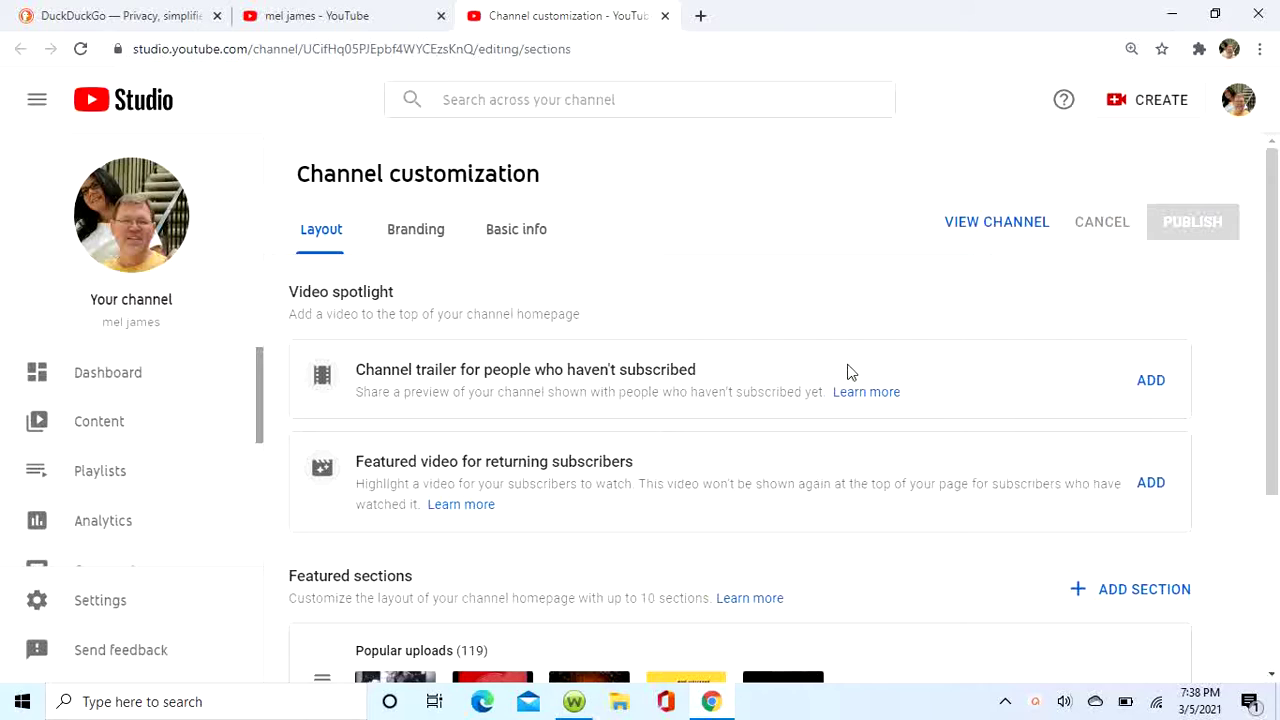
{"action": "left_click", "coordinate": [1152, 382]}
{"action": "scroll", "coordinate": [1074, 368], "scroll_direction": "down", "scroll_amount": 1}
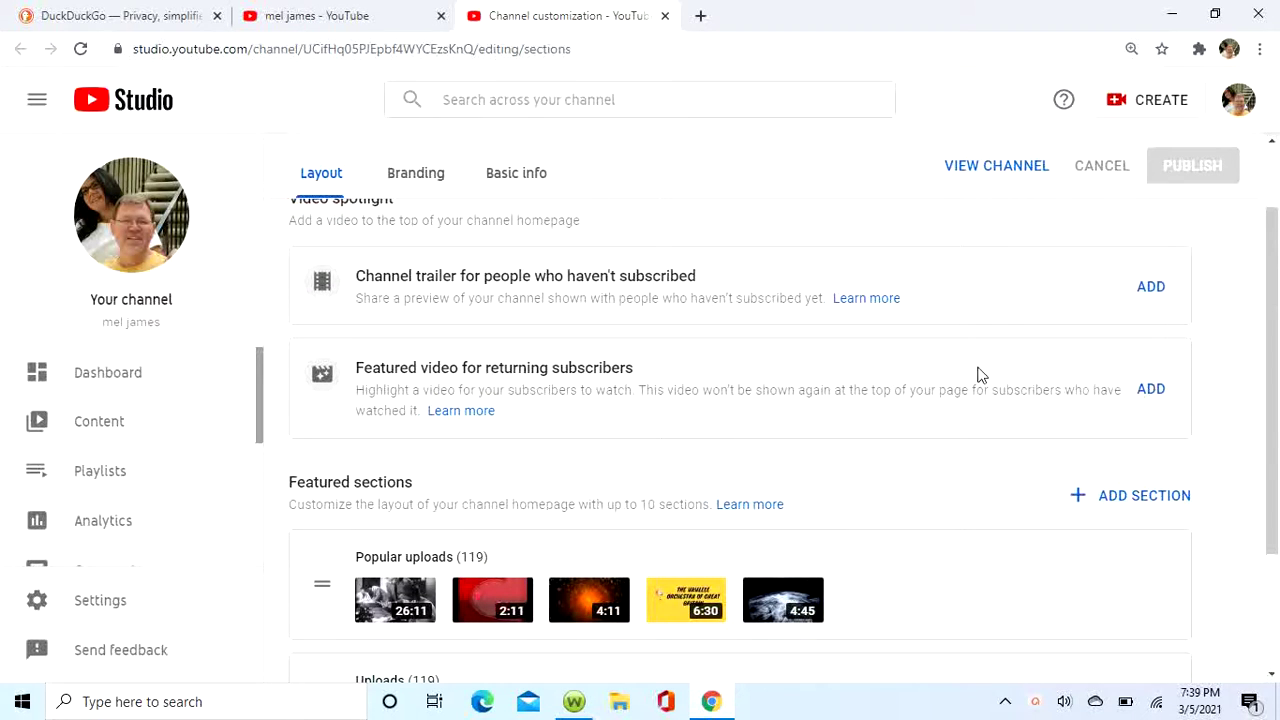
{"action": "scroll", "coordinate": [975, 370], "scroll_direction": "down", "scroll_amount": 2}
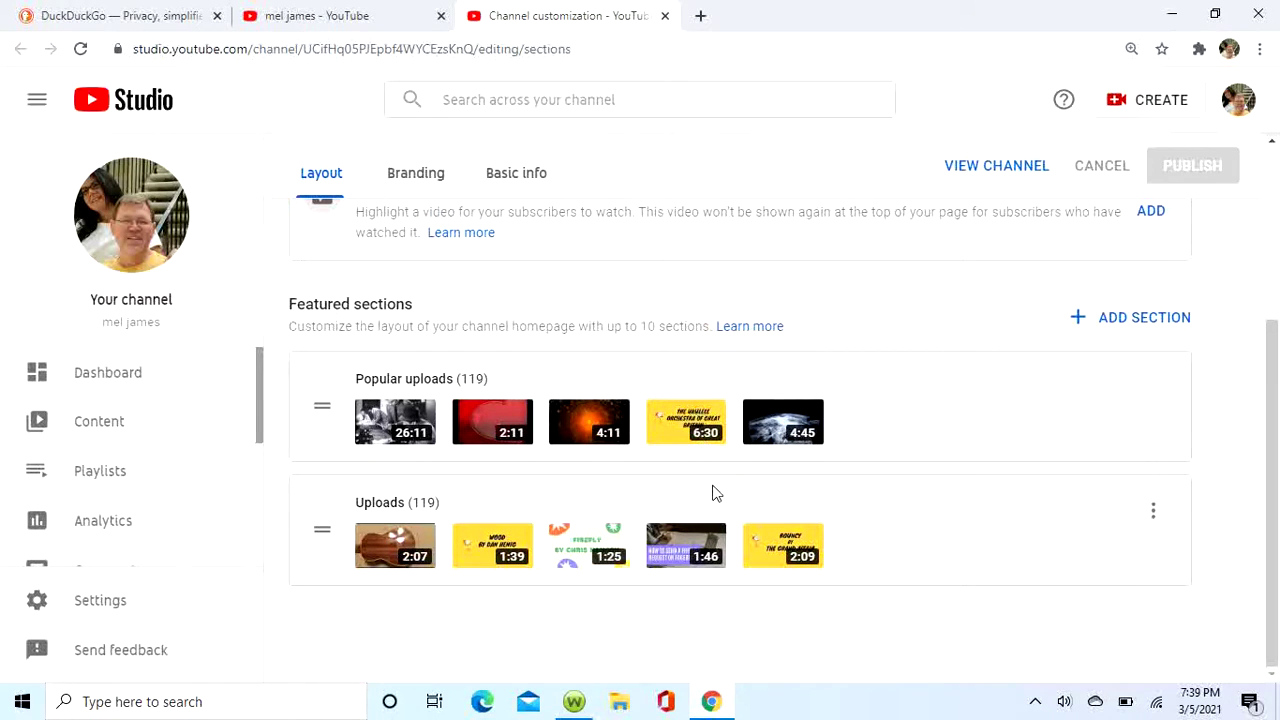
Add a Single playlist featured section showing Psy Best of Playlist.
{"action": "left_click", "coordinate": [1078, 320]}
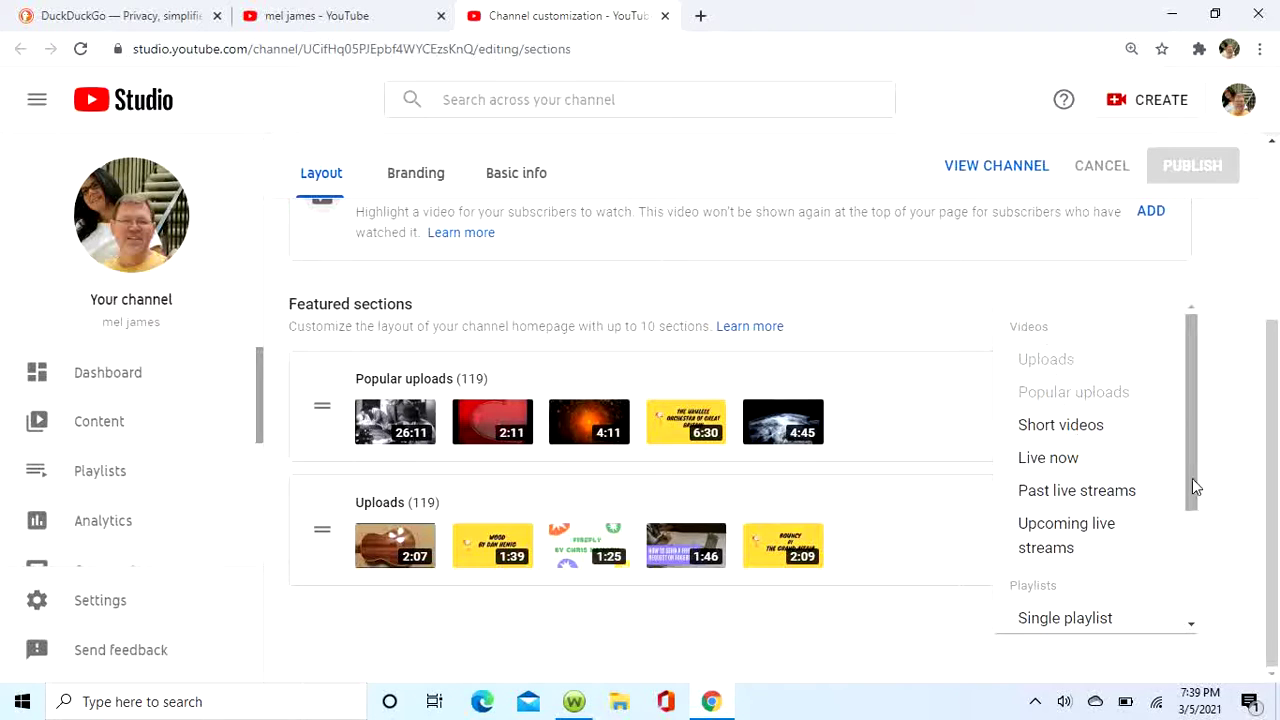
{"action": "left_click_drag", "start_coordinate": [1192, 479], "coordinate": [1188, 627]}
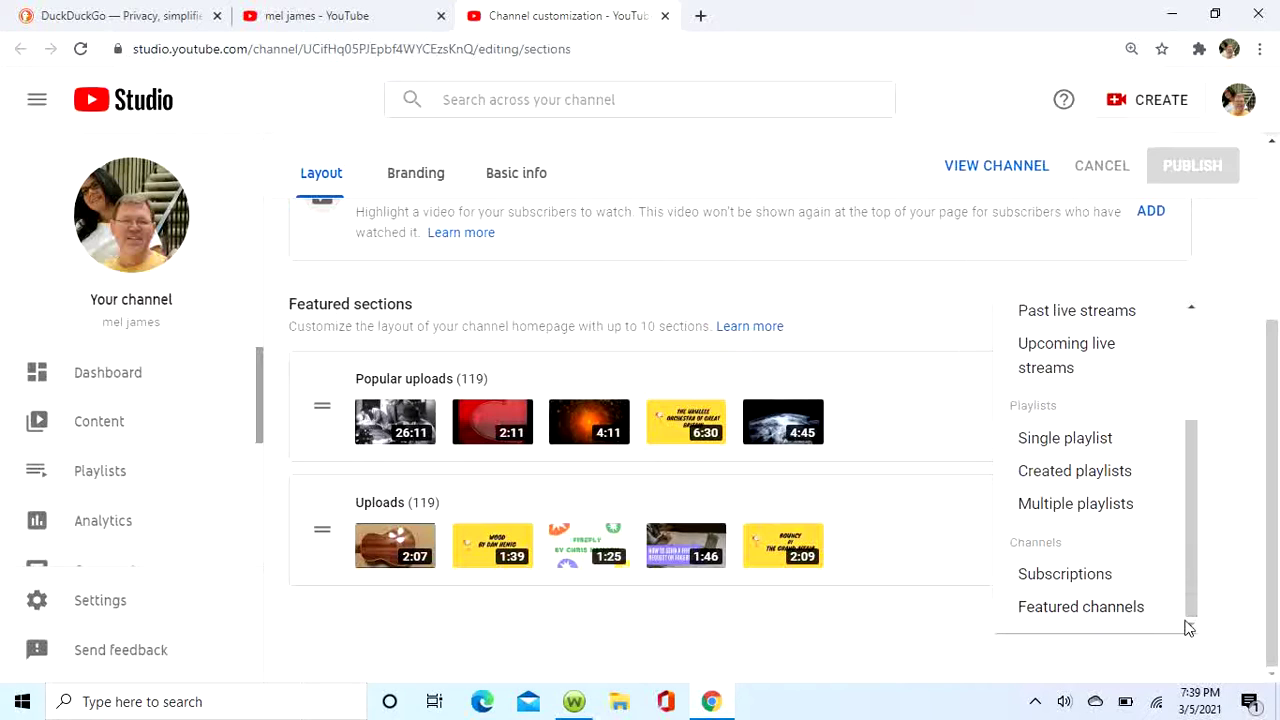
{"action": "left_click", "coordinate": [1065, 438]}
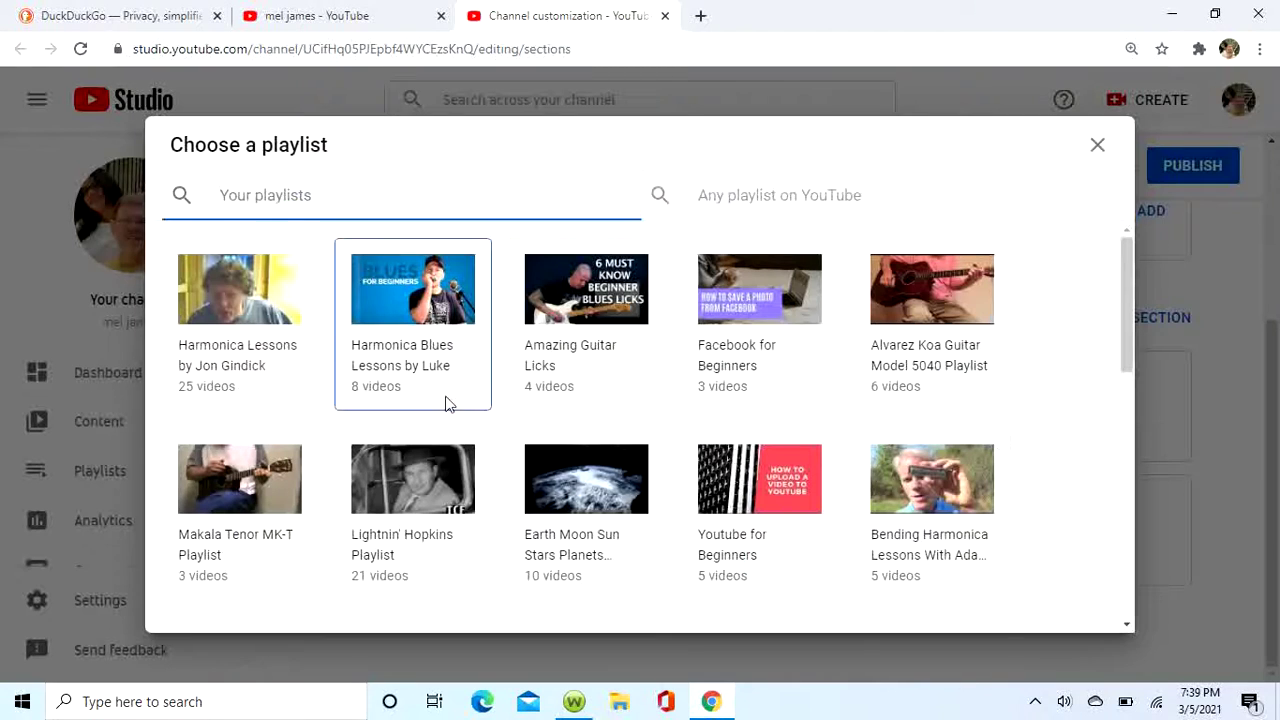
{"action": "scroll", "coordinate": [683, 314], "scroll_direction": "down", "scroll_amount": 2}
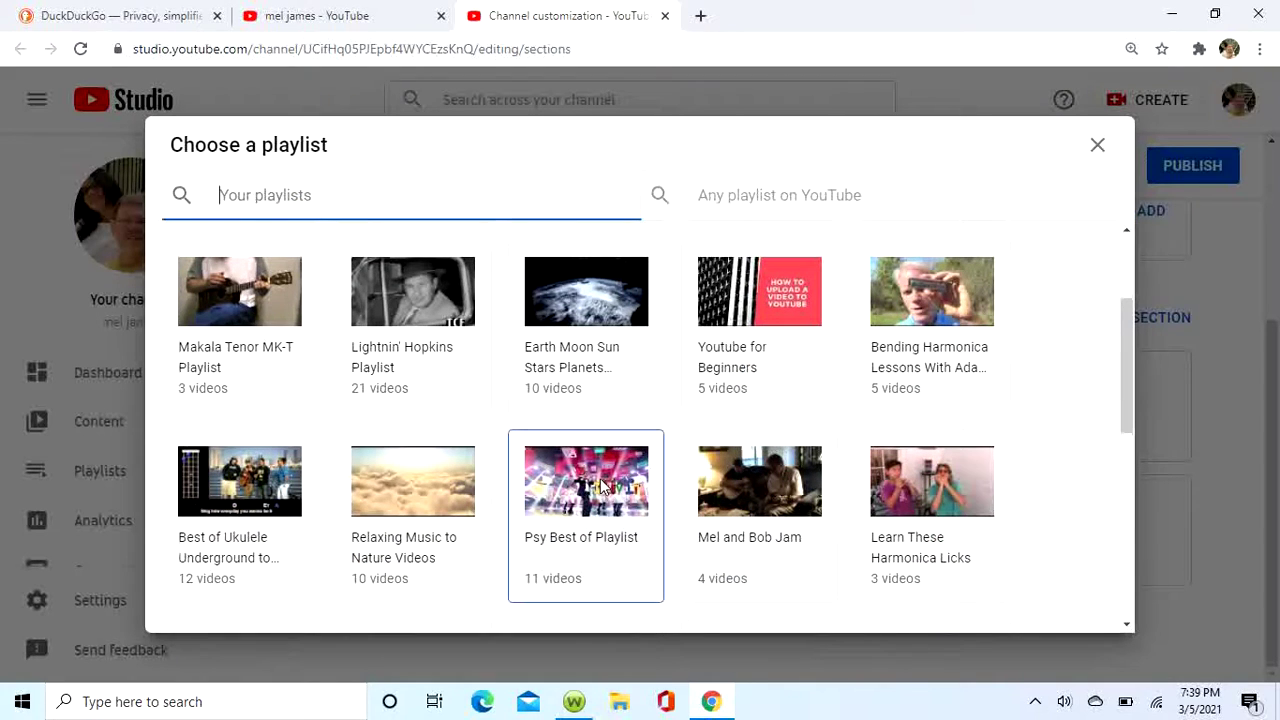
{"action": "left_click", "coordinate": [601, 483]}
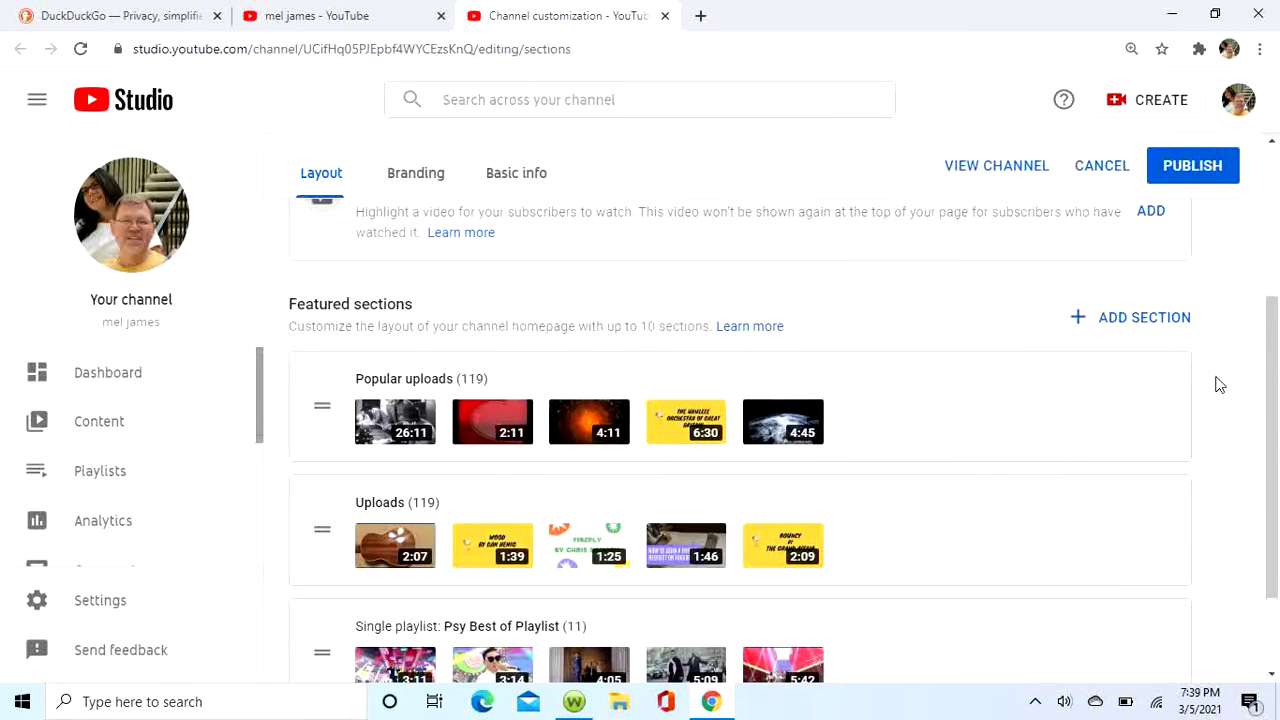
Close the channel preview tab and publish the layout with the Psy Best of Playlist section.
{"action": "scroll", "coordinate": [1212, 381], "scroll_direction": "down", "scroll_amount": 2}
{"action": "scroll", "coordinate": [1190, 378], "scroll_direction": "up", "scroll_amount": 4}
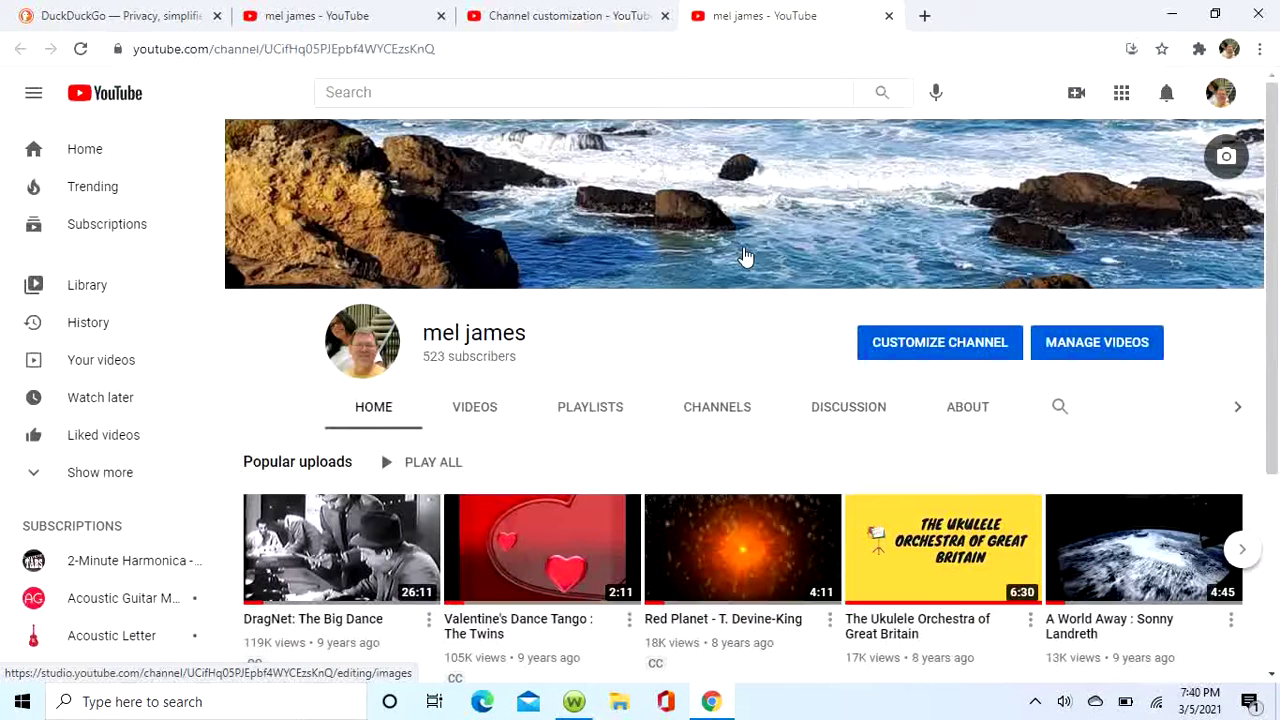
{"action": "scroll", "coordinate": [748, 265], "scroll_direction": "down", "scroll_amount": 3}
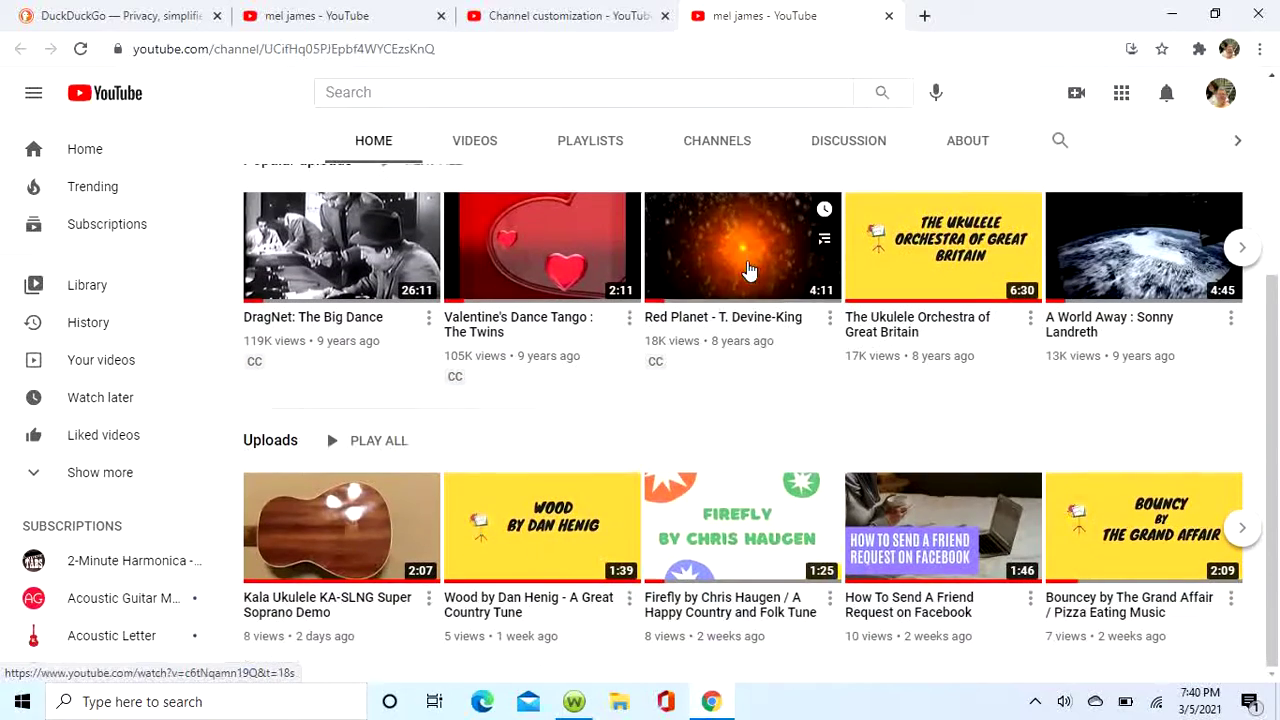
{"action": "scroll", "coordinate": [740, 314], "scroll_direction": "up", "scroll_amount": 3}
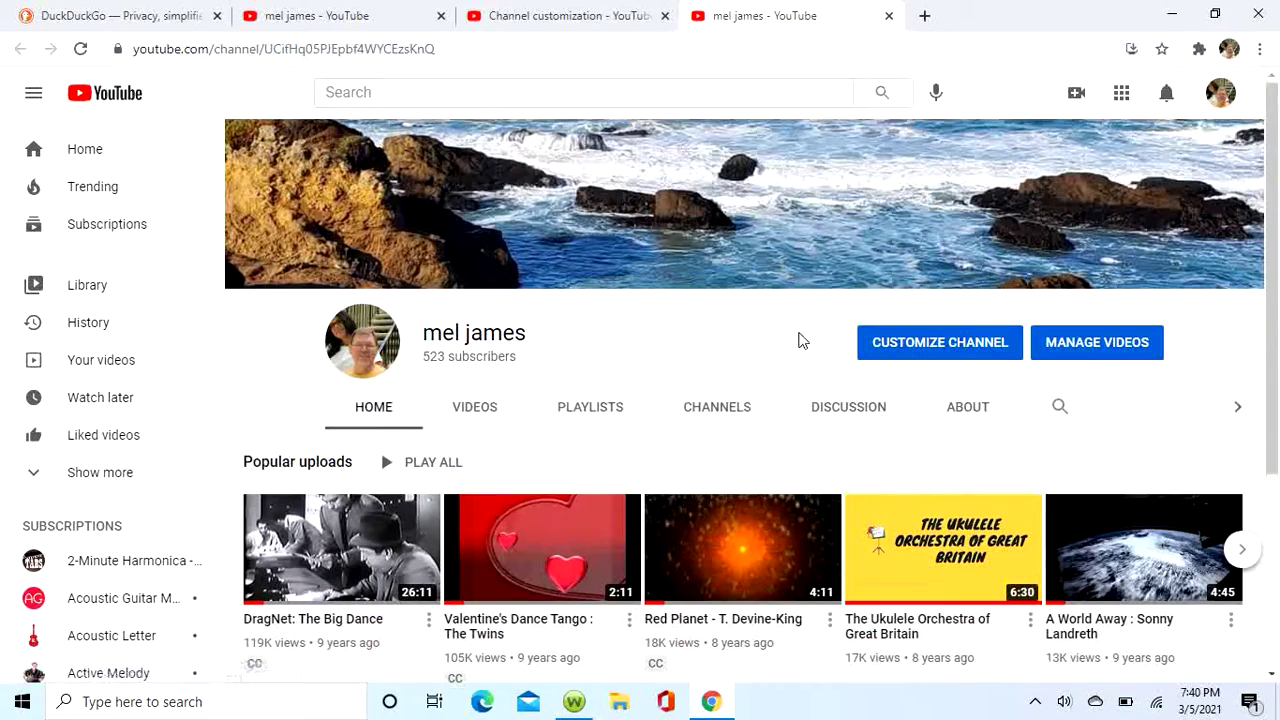
{"action": "left_click", "coordinate": [886, 16]}
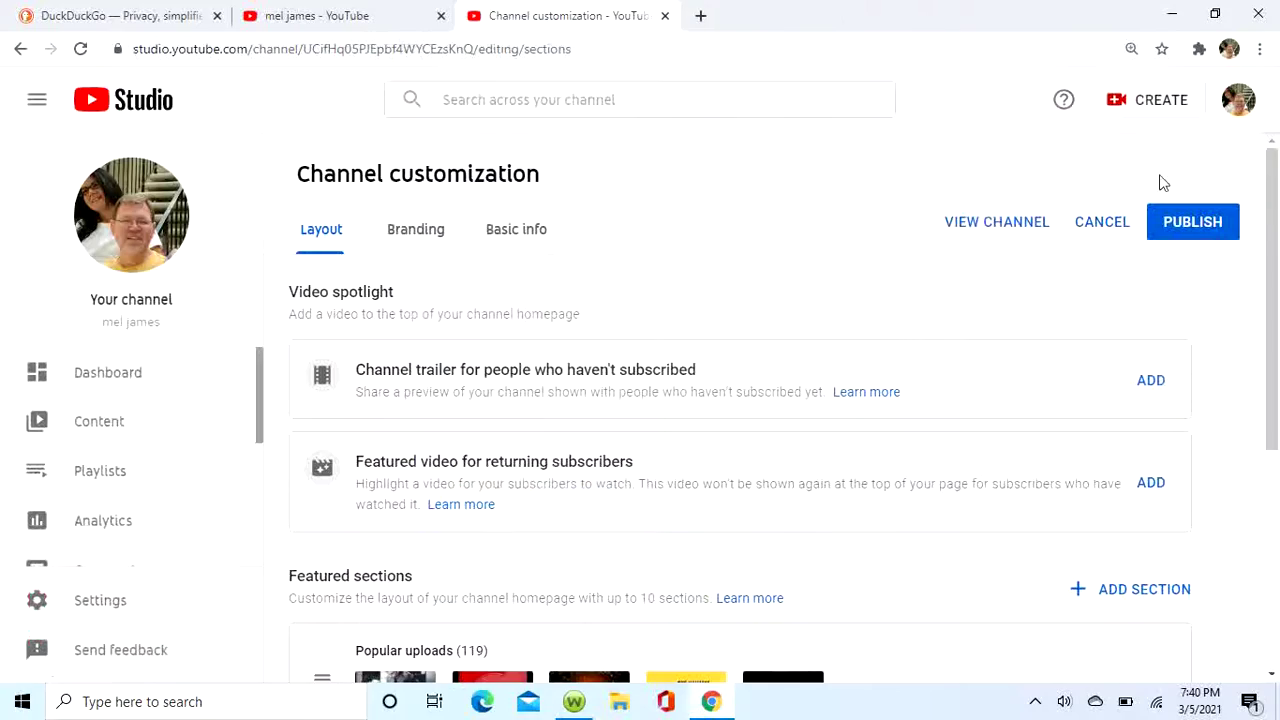
{"action": "left_click", "coordinate": [1192, 222]}
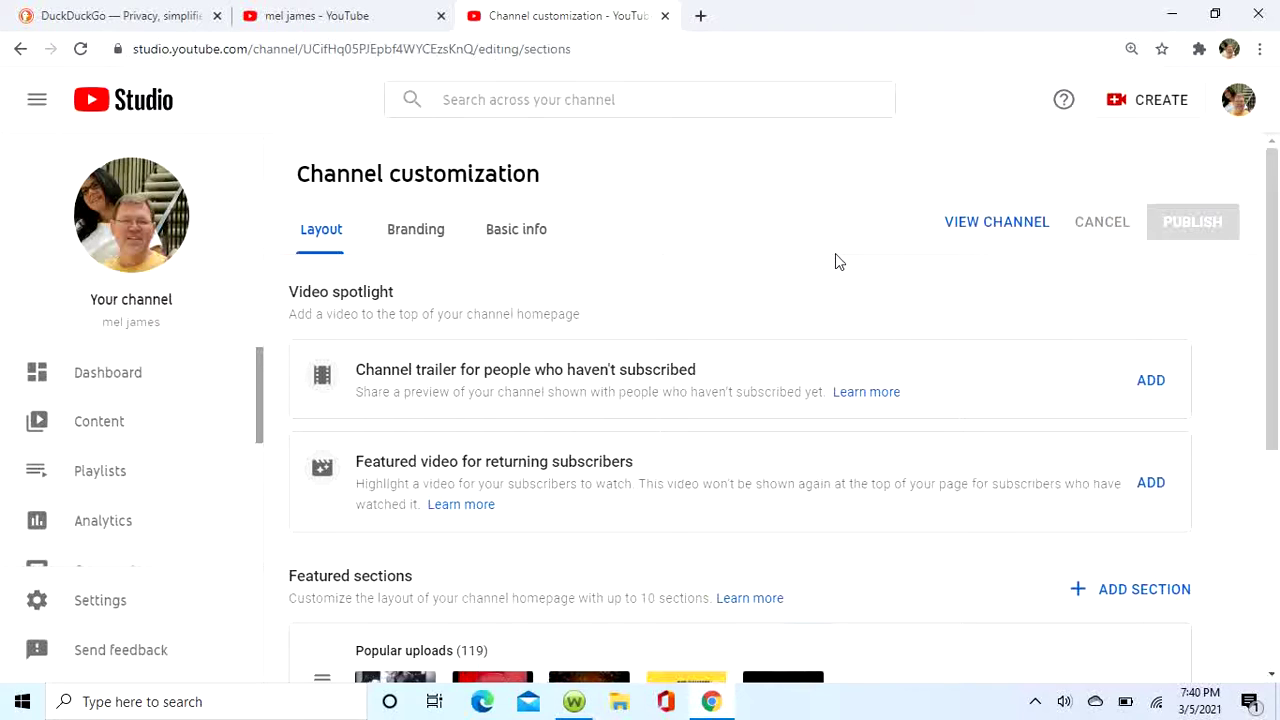
{"action": "scroll", "coordinate": [874, 251], "scroll_direction": "down", "scroll_amount": 1}
{"action": "scroll", "coordinate": [910, 245], "scroll_direction": "down", "scroll_amount": 3}
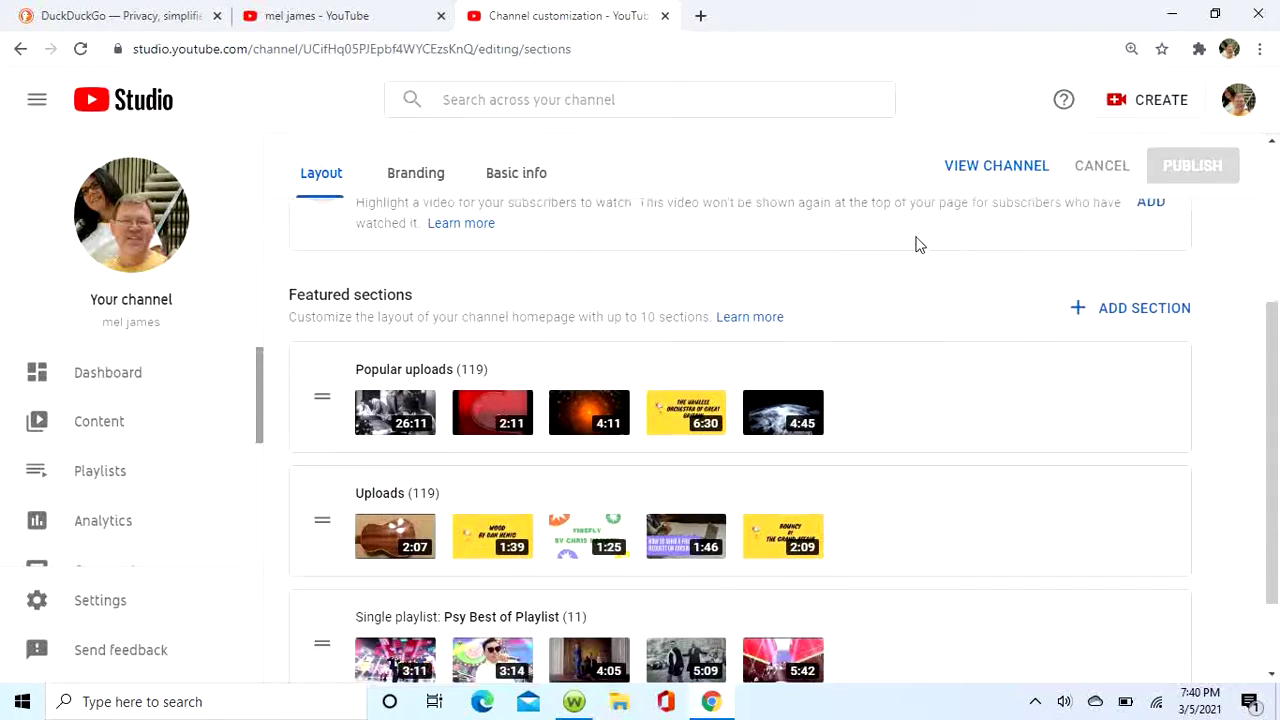
{"action": "scroll", "coordinate": [917, 246], "scroll_direction": "up", "scroll_amount": 4}
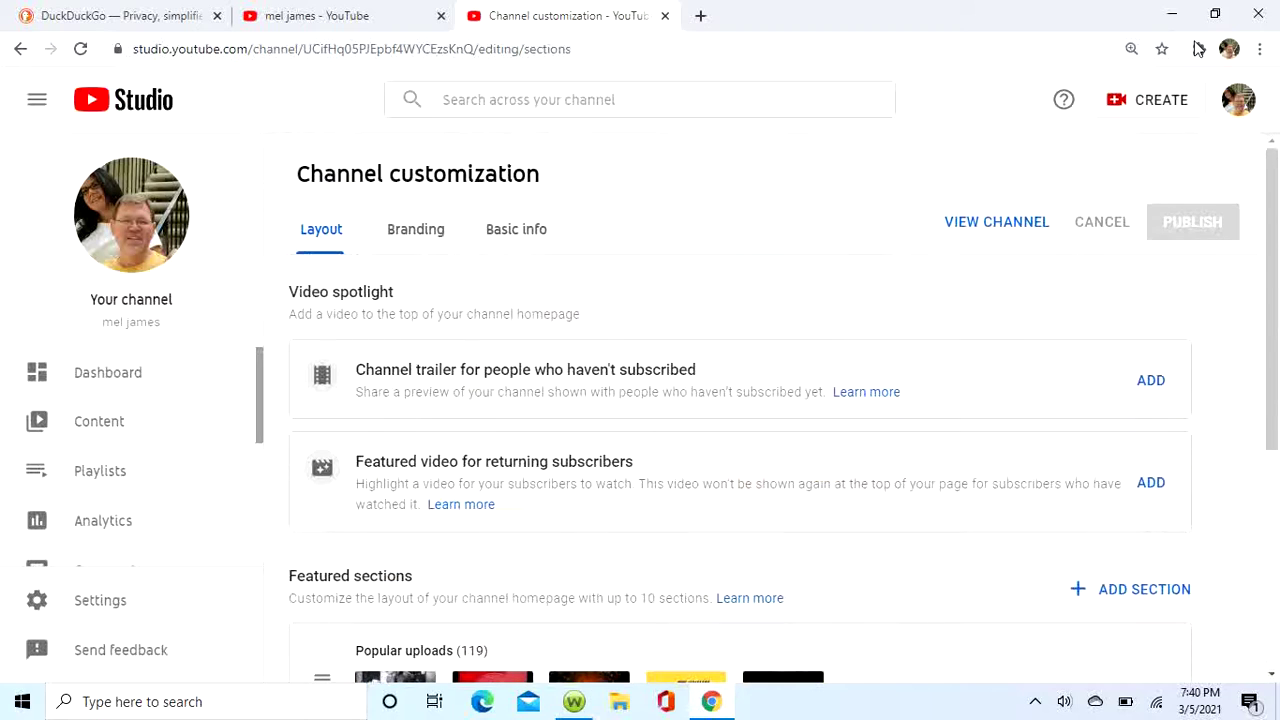
Open the channel homepage from the avatar menu and scroll down to the featured rows.
{"action": "left_click", "coordinate": [1238, 100]}
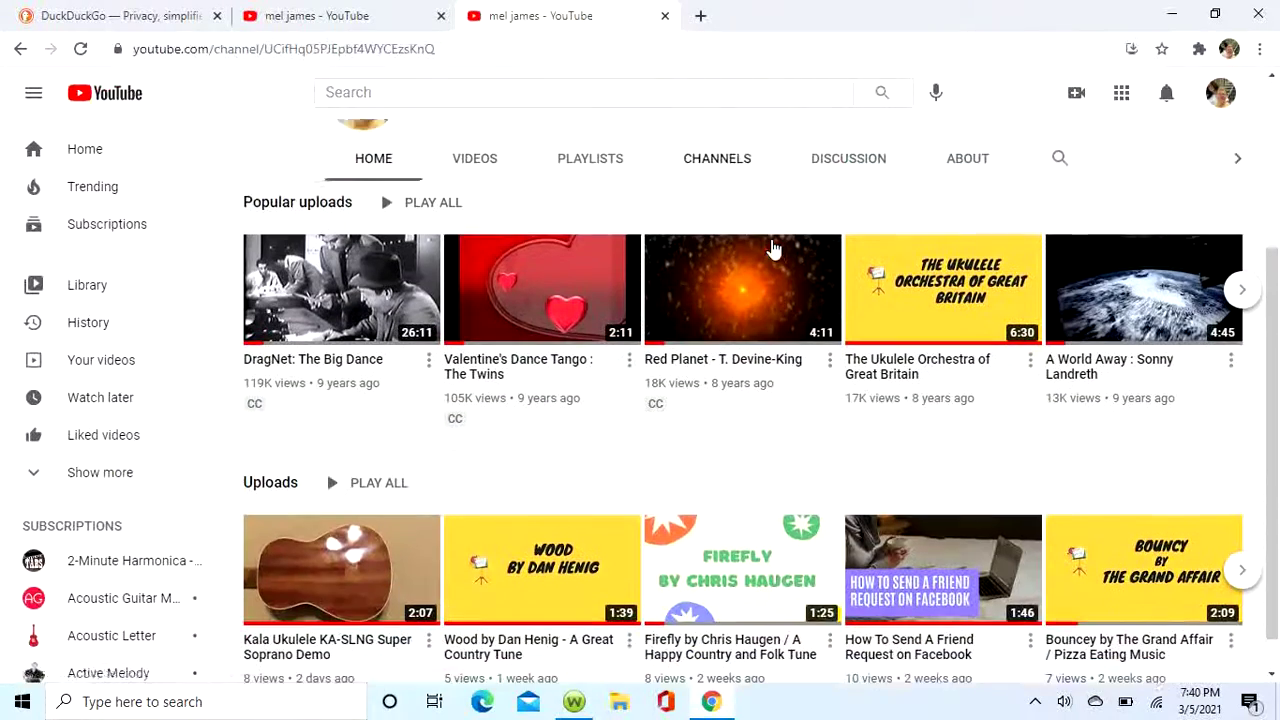
{"action": "scroll", "coordinate": [772, 258], "scroll_direction": "up", "scroll_amount": 3}
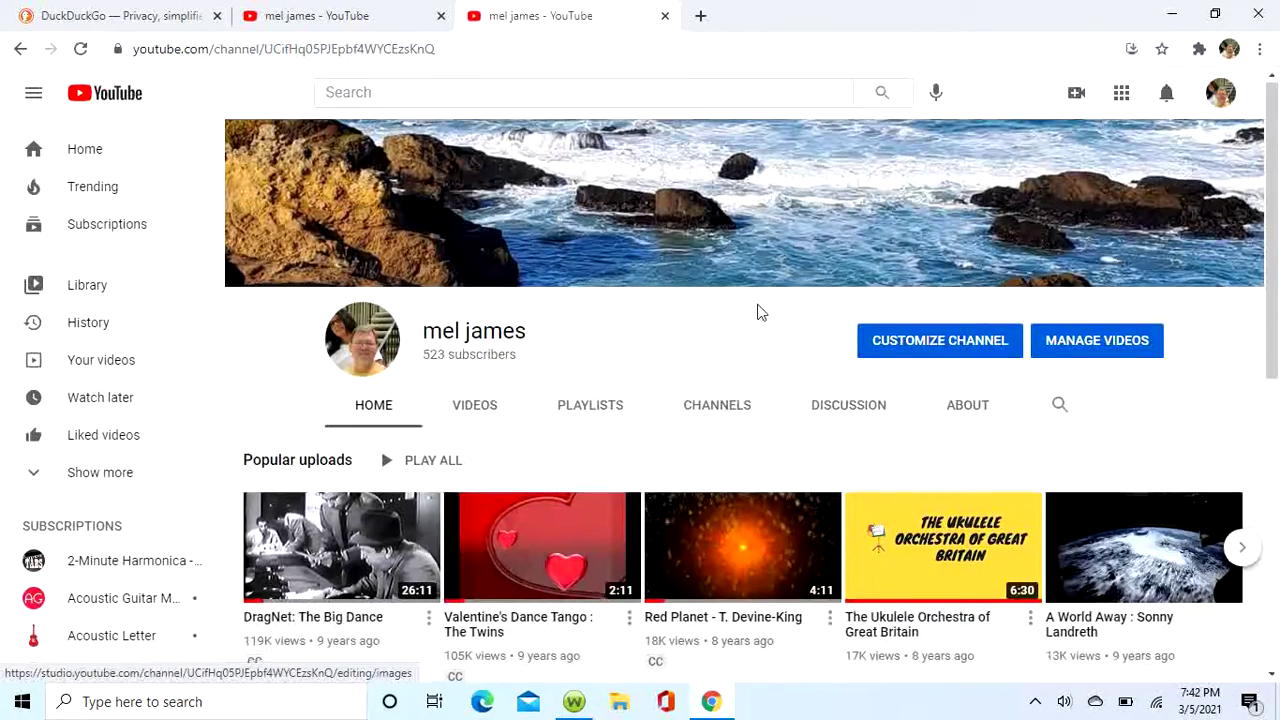
{"action": "scroll", "coordinate": [775, 317], "scroll_direction": "down", "scroll_amount": 3}
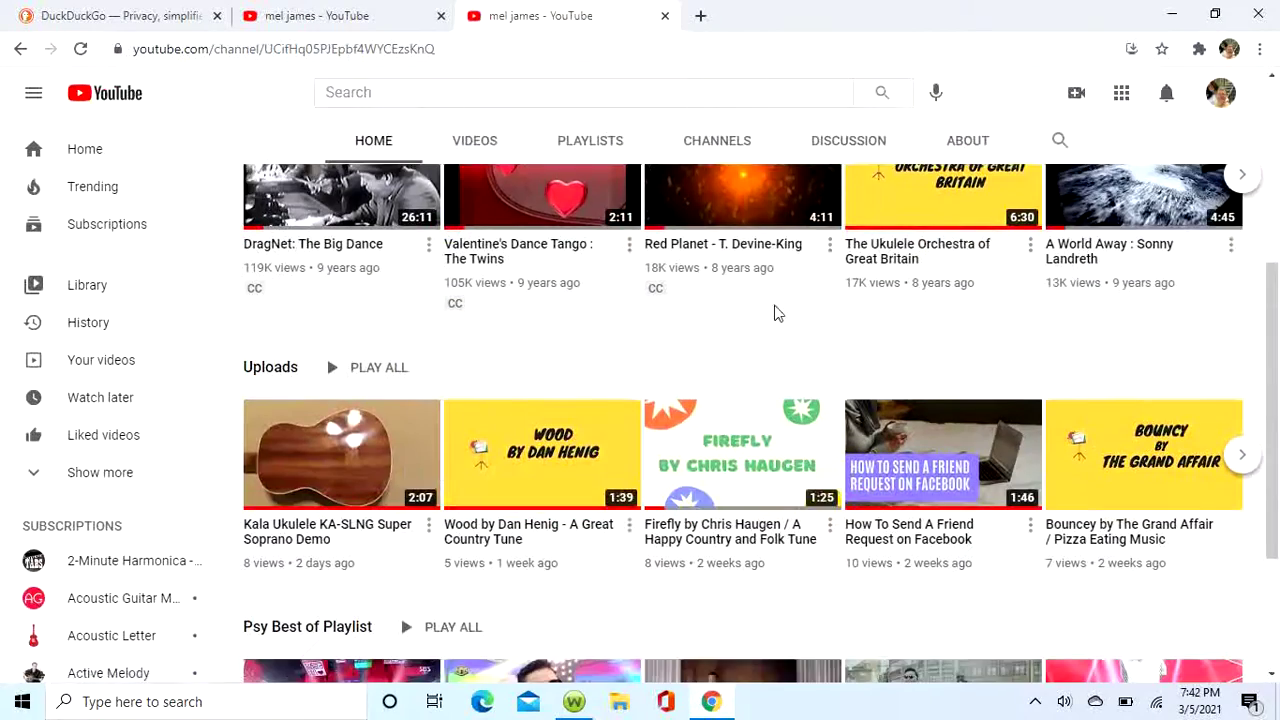
{"action": "scroll", "coordinate": [773, 317], "scroll_direction": "down", "scroll_amount": 2}
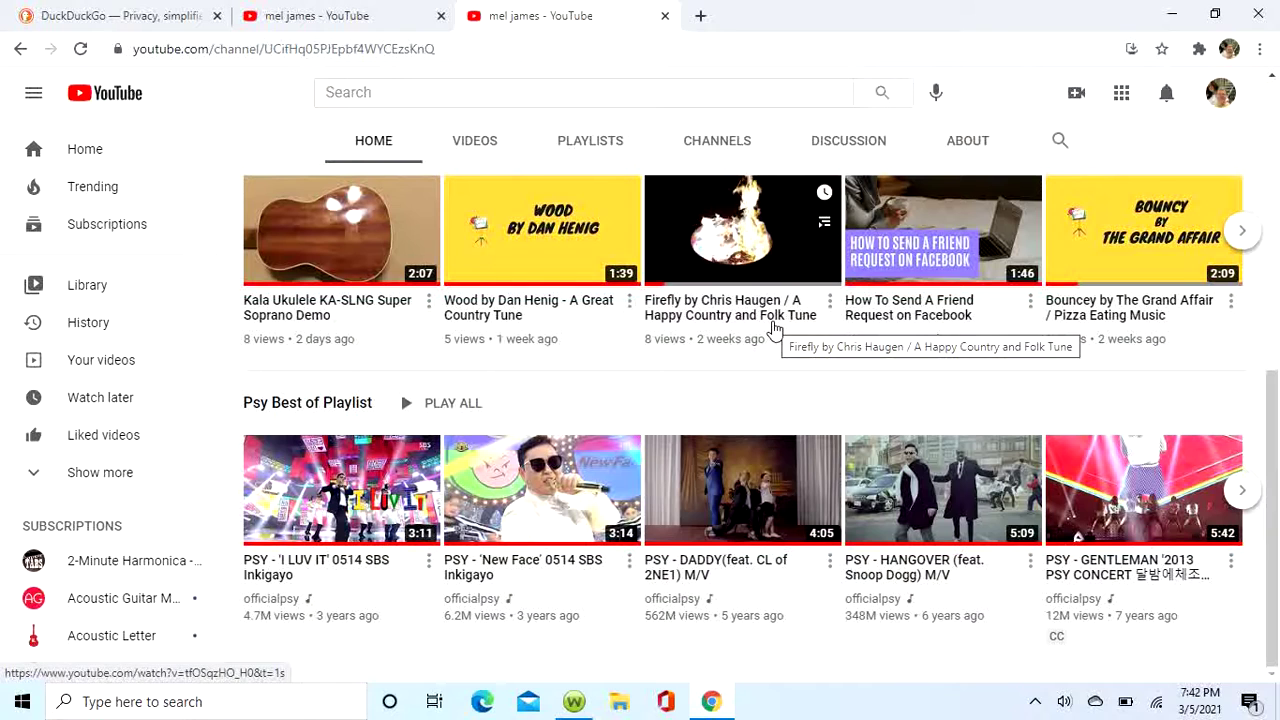
Page the Psy Best of Playlist row forward and back with its carousel arrows.
{"action": "mouse_move", "coordinate": [360, 462]}
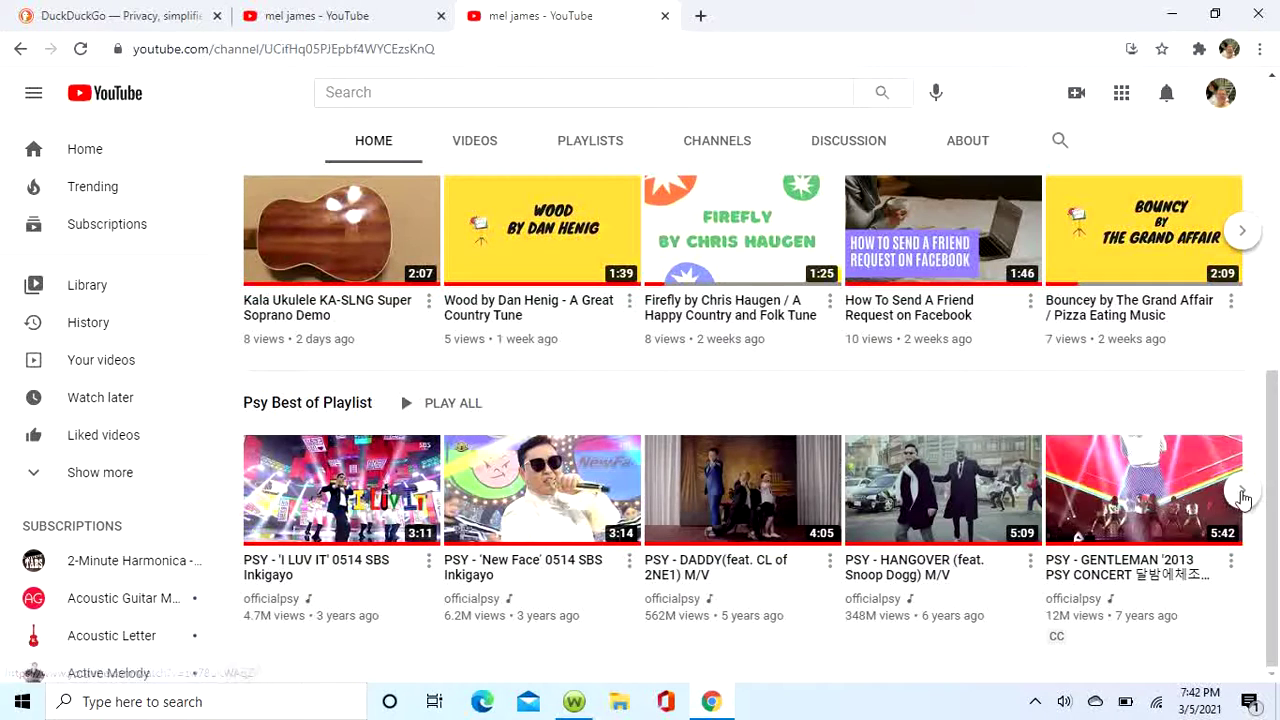
{"action": "left_click", "coordinate": [1243, 497]}
{"action": "mouse_move", "coordinate": [295, 505]}
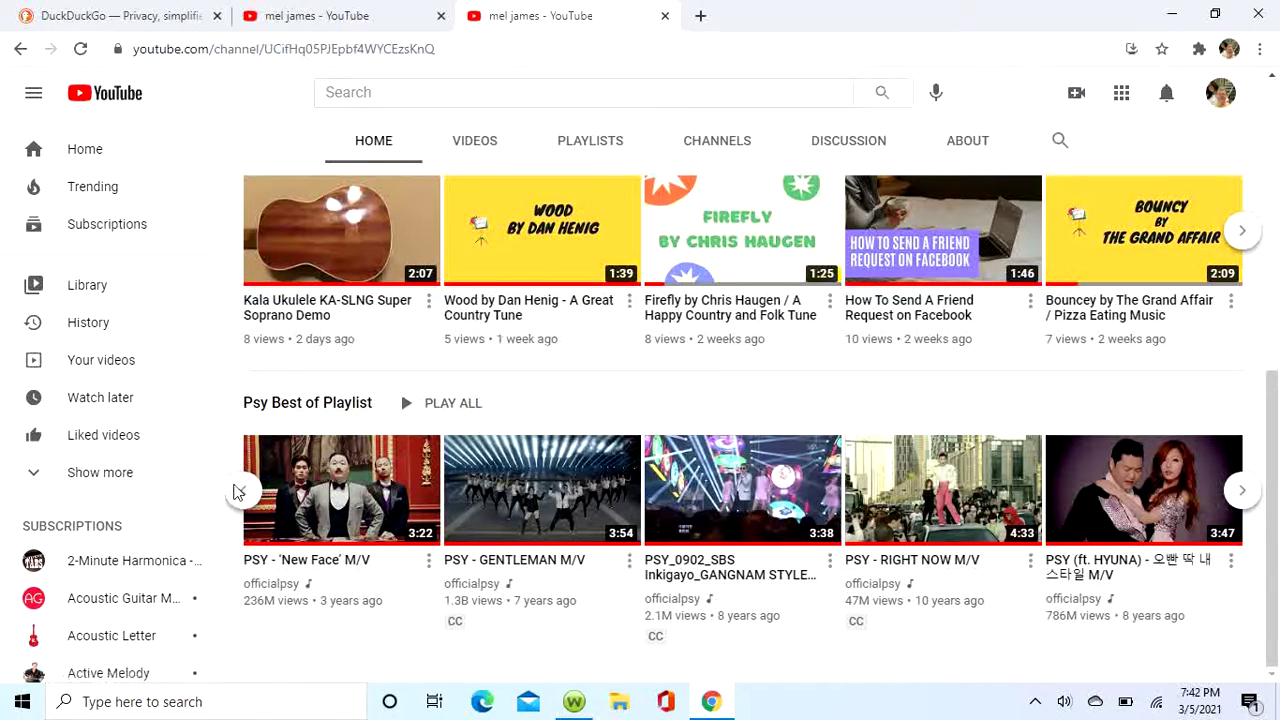
{"action": "left_click", "coordinate": [238, 492]}
{"action": "mouse_move", "coordinate": [455, 480]}
{"action": "mouse_move", "coordinate": [322, 445]}
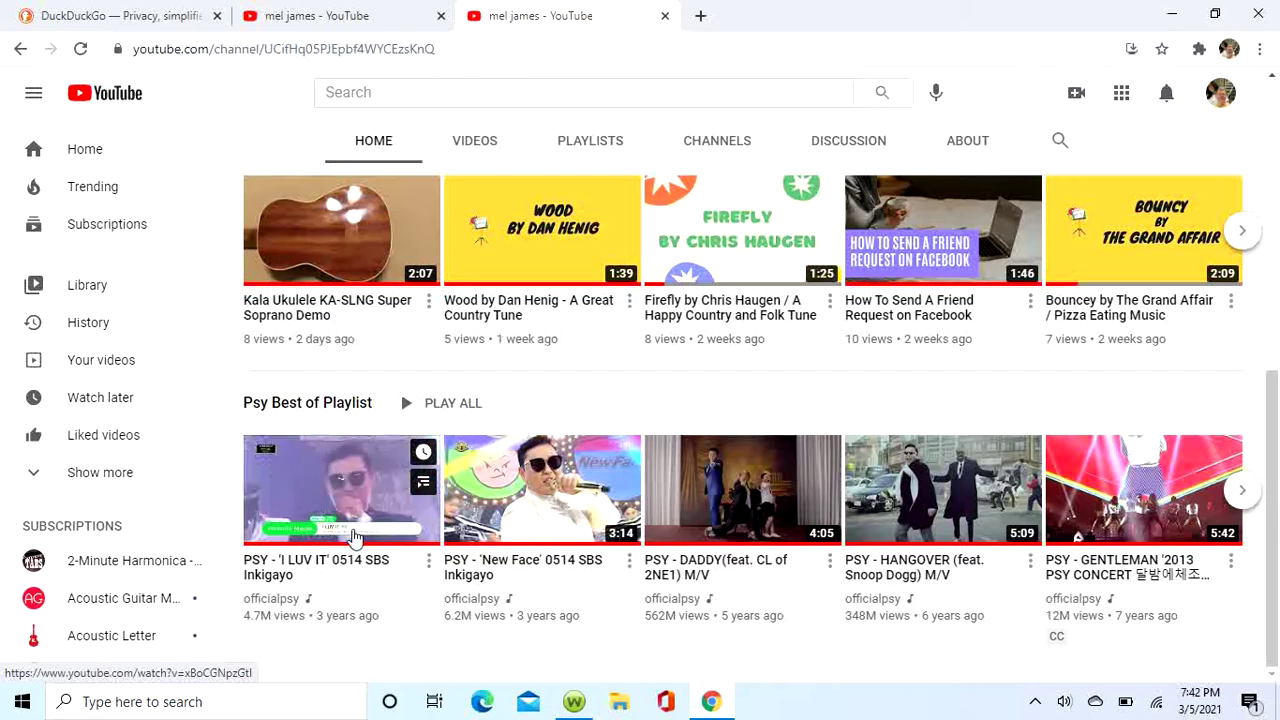
{"action": "scroll", "coordinate": [428, 508], "scroll_direction": "up", "scroll_amount": 1}
{"action": "scroll", "coordinate": [430, 520], "scroll_direction": "up", "scroll_amount": 5}
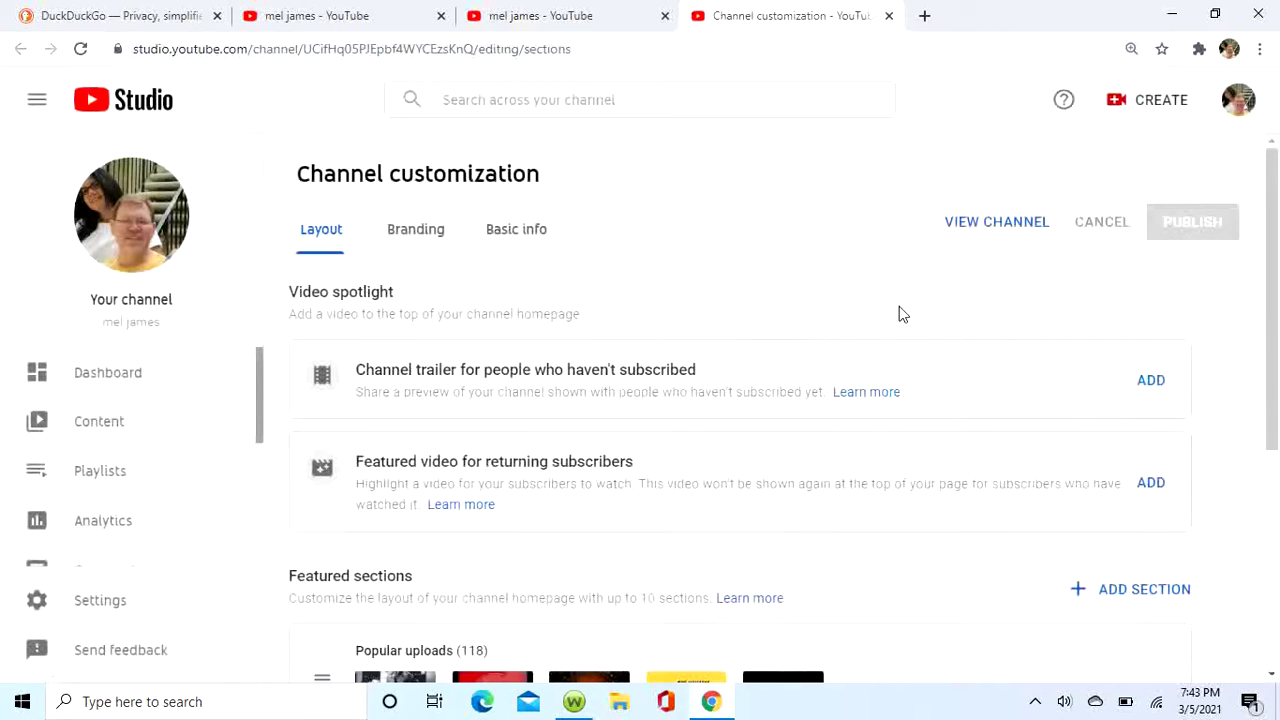
Open the three-dot menu on the Single playlist: Psy Best of Playlist section.
{"action": "scroll", "coordinate": [900, 360], "scroll_direction": "down", "scroll_amount": 3}
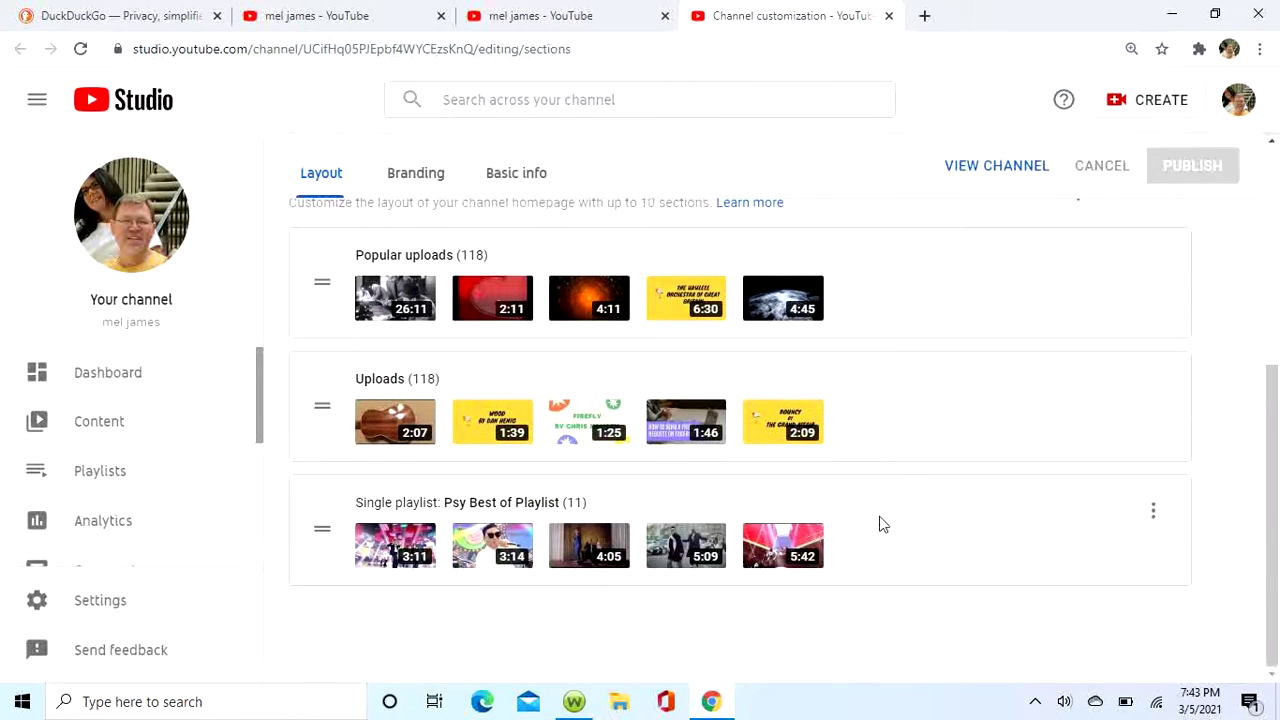
{"action": "left_click", "coordinate": [1151, 512]}
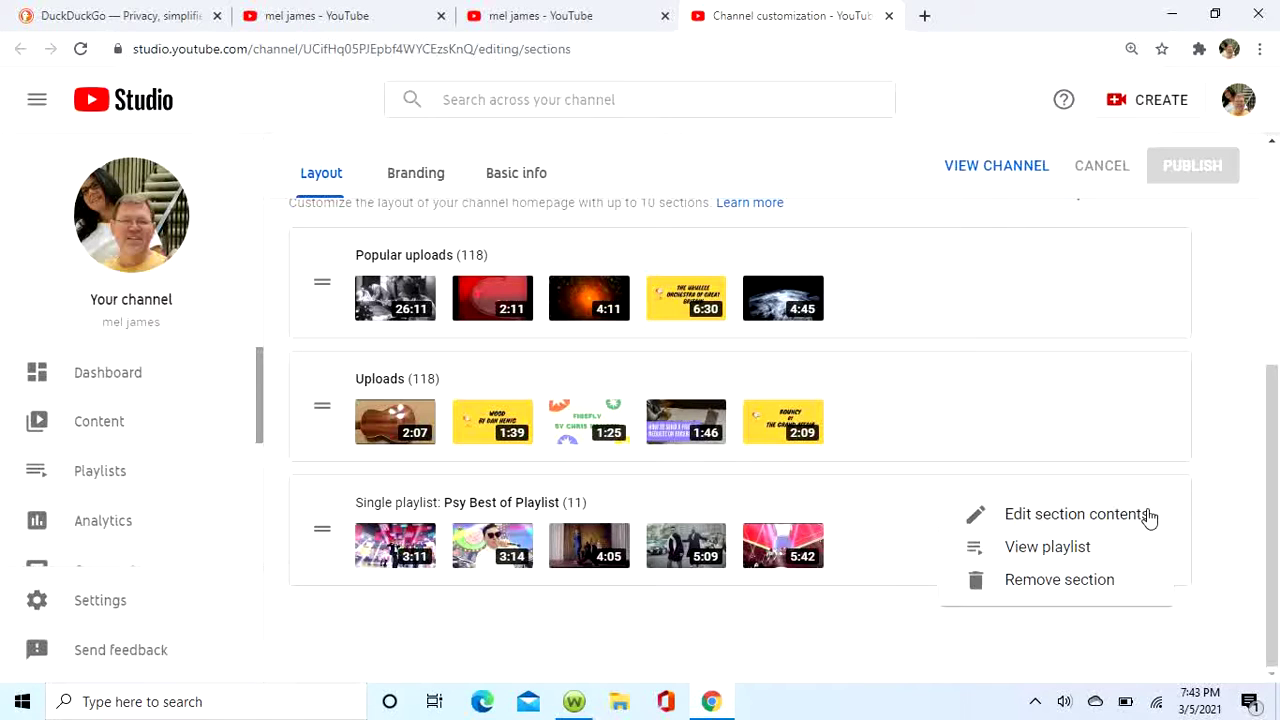
View the Psy Best of Playlist page, then close its tab and return to Channel customization.
{"action": "left_click", "coordinate": [1066, 549]}
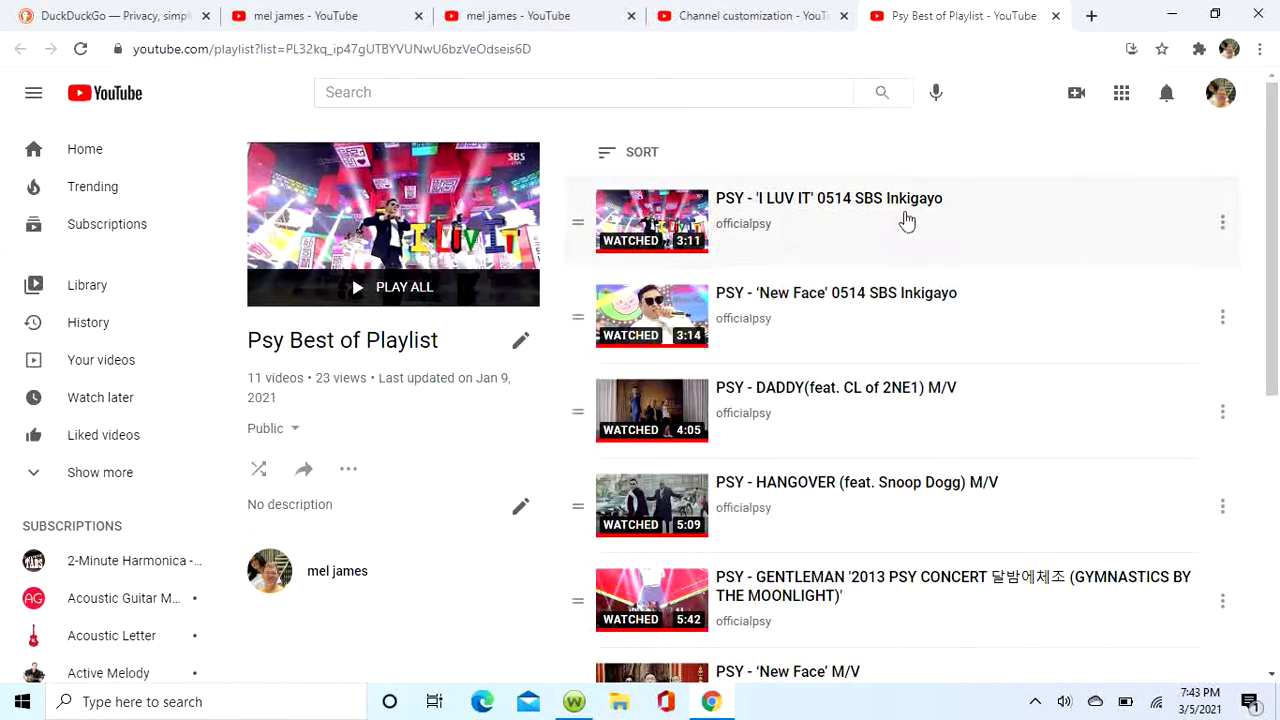
{"action": "left_click", "coordinate": [783, 21]}
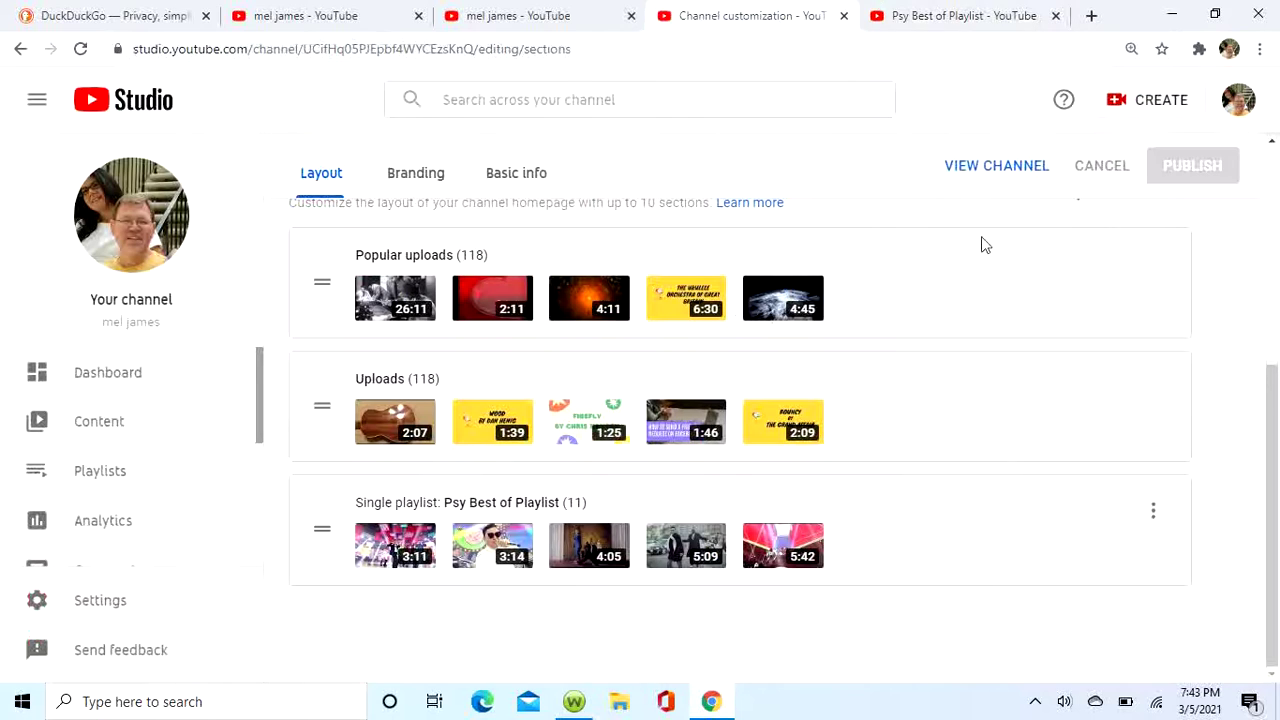
{"action": "left_click", "coordinate": [1057, 16]}
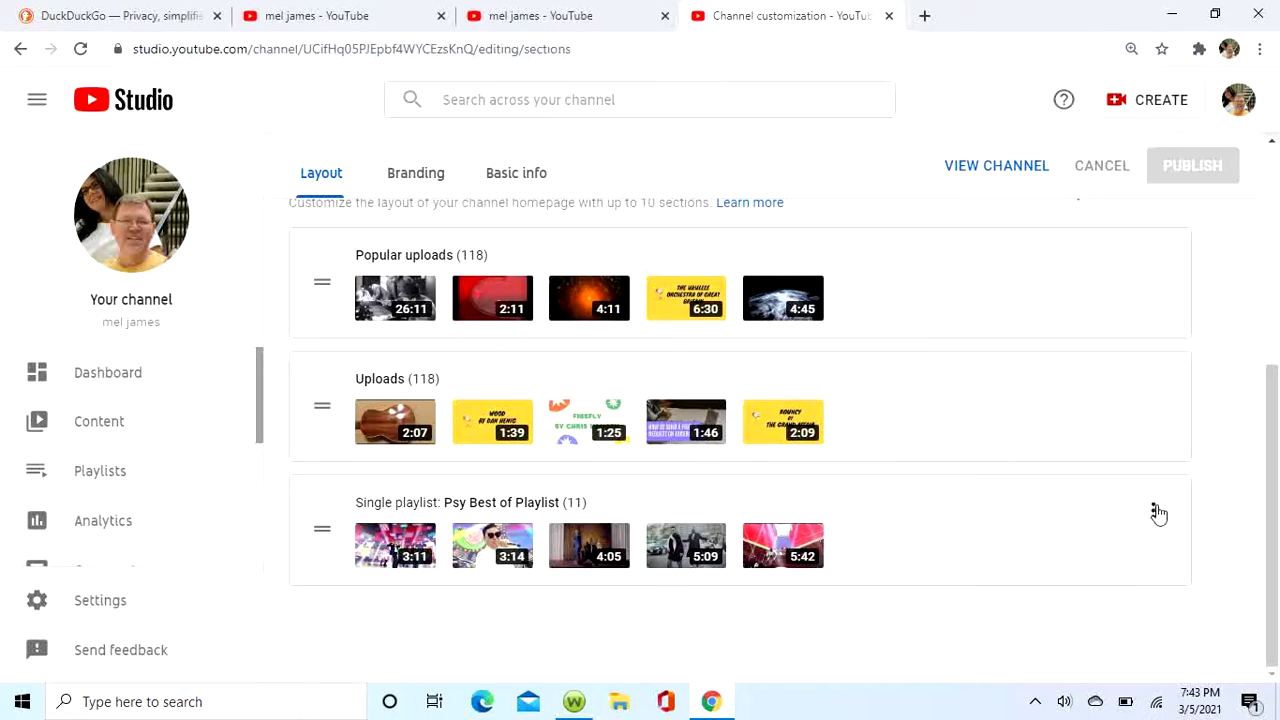